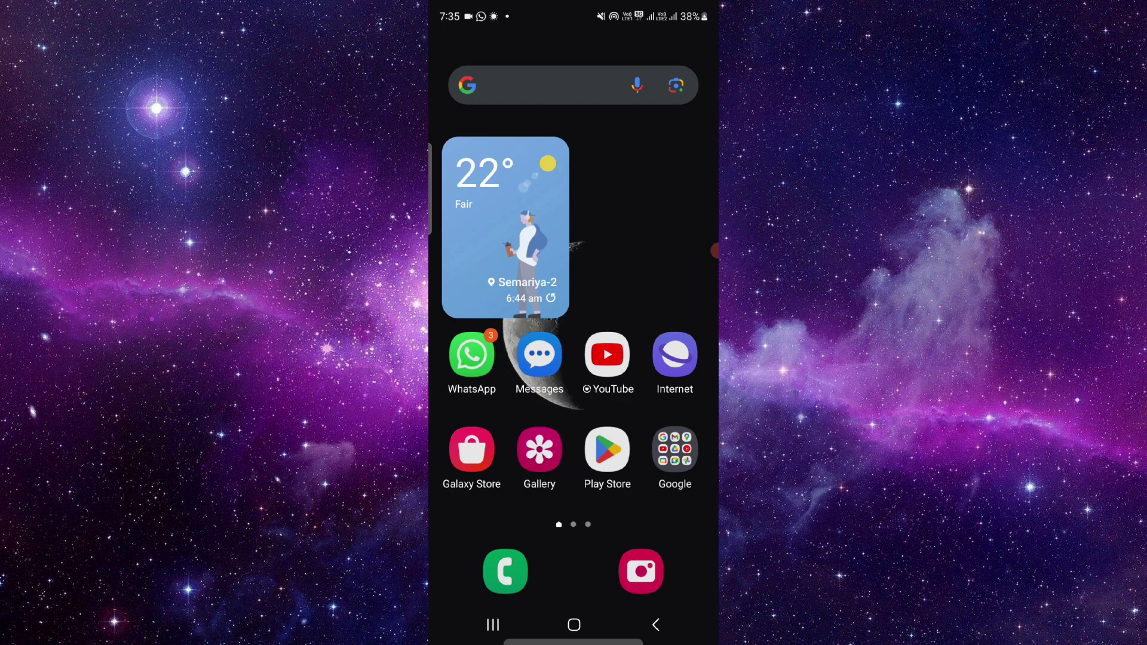
# Find Cooper Card in the app drawer and open its App info page.
pyautogui.moveTo(573, 502); pyautogui.dragTo(573, 225)
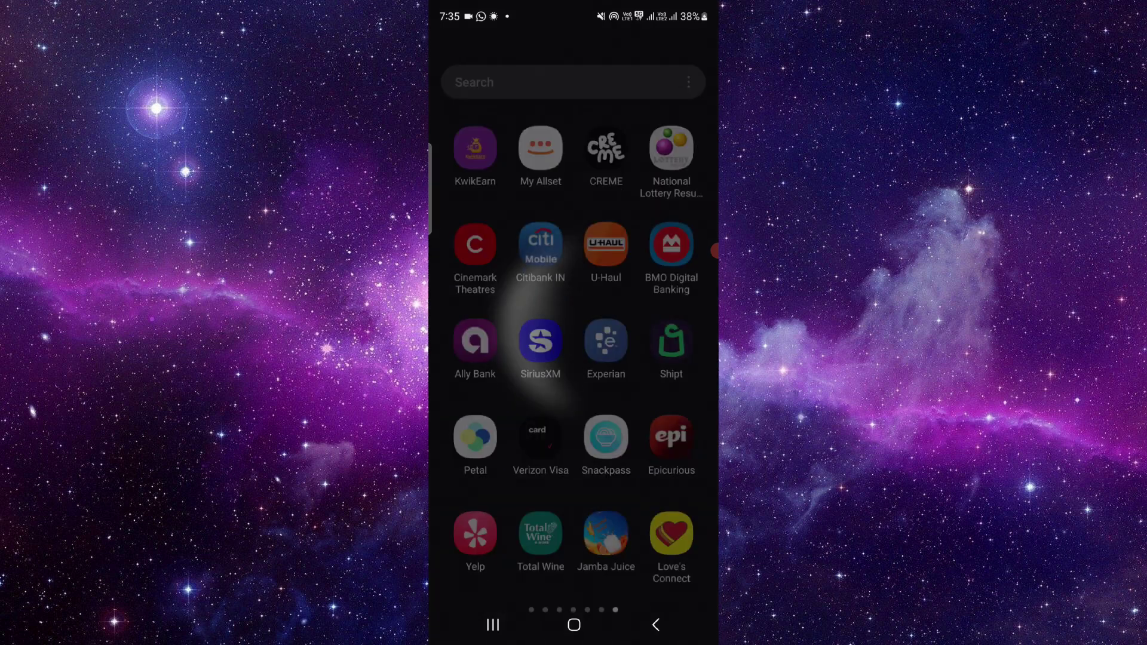
pyautogui.moveTo(664, 358); pyautogui.dragTo(484, 358)
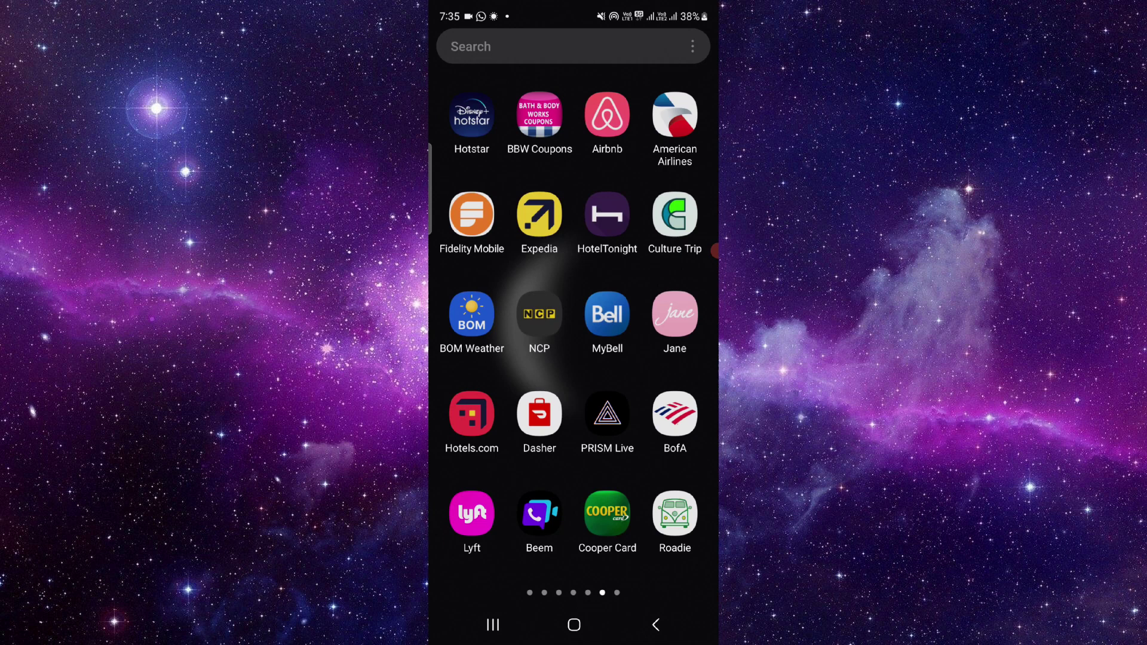
pyautogui.moveTo(714, 250)
pyautogui.mouseDown()
pyautogui.moveTo(627, 424)
pyautogui.moveTo(702, 392)
pyautogui.mouseUp()
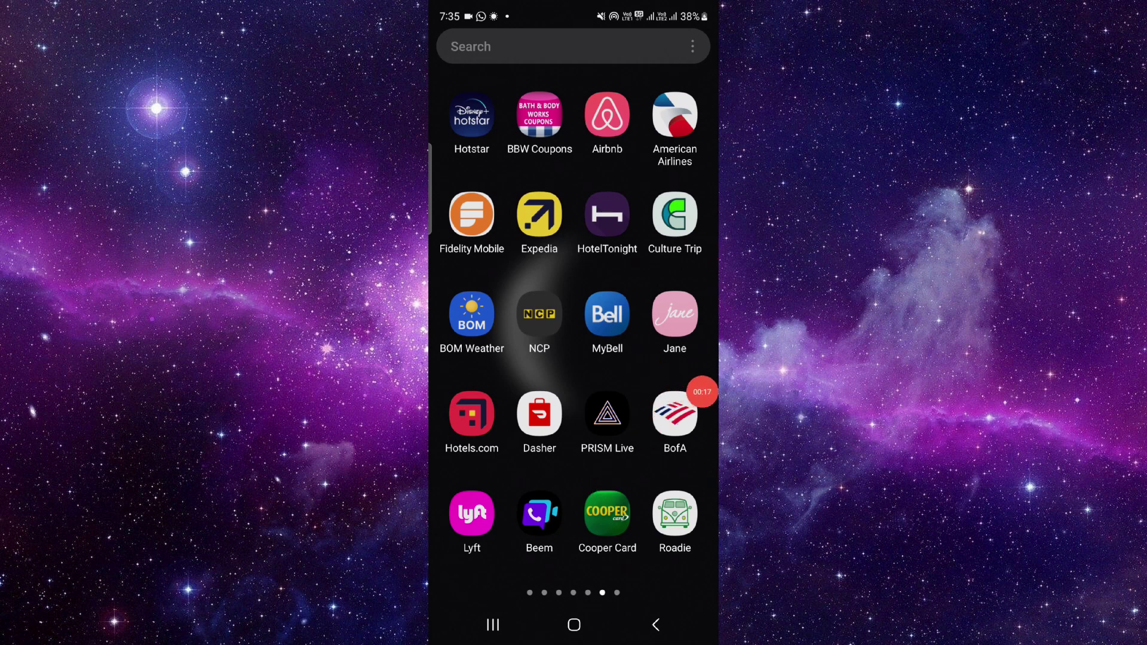
pyautogui.click(606, 514)
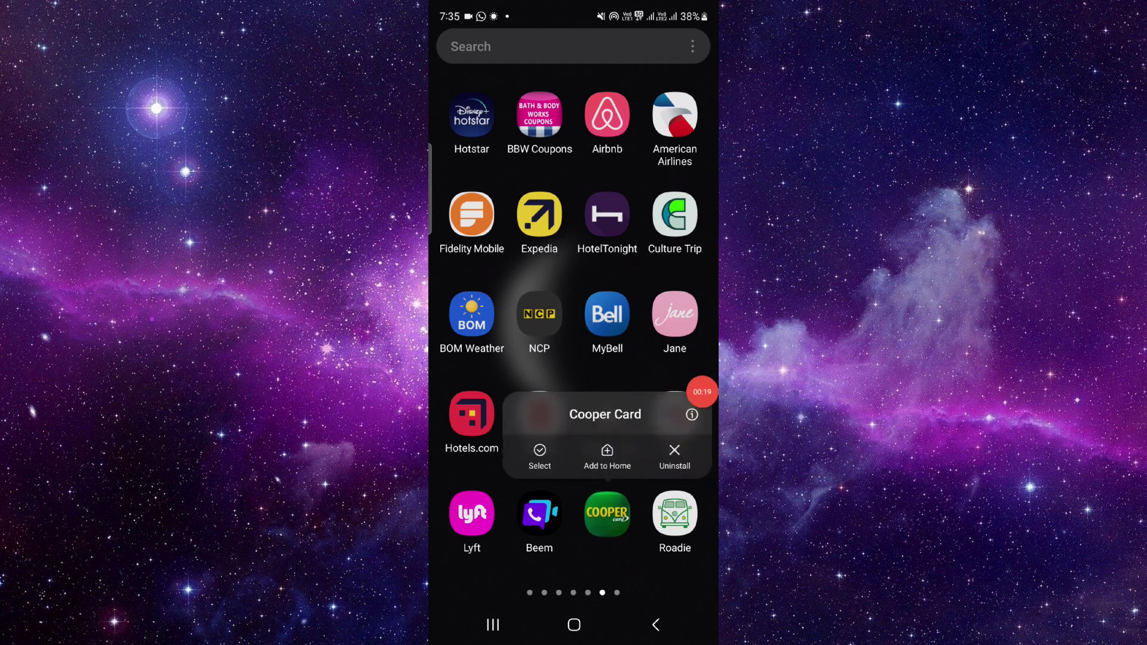
pyautogui.moveTo(696, 377); pyautogui.dragTo(702, 319)
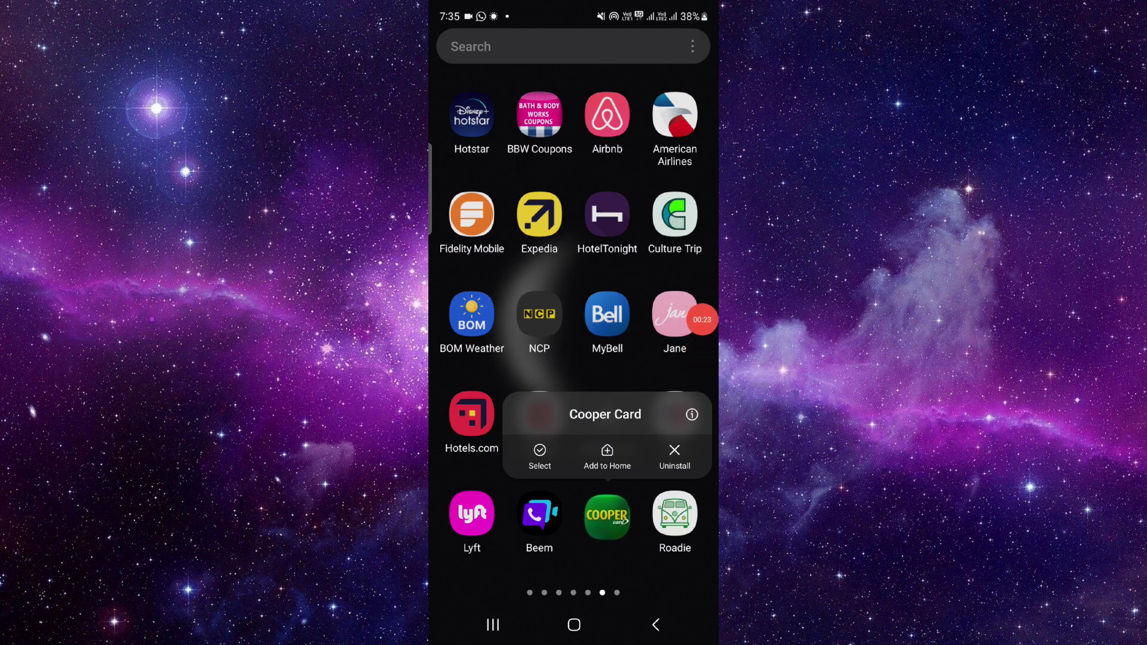
pyautogui.click(691, 414)
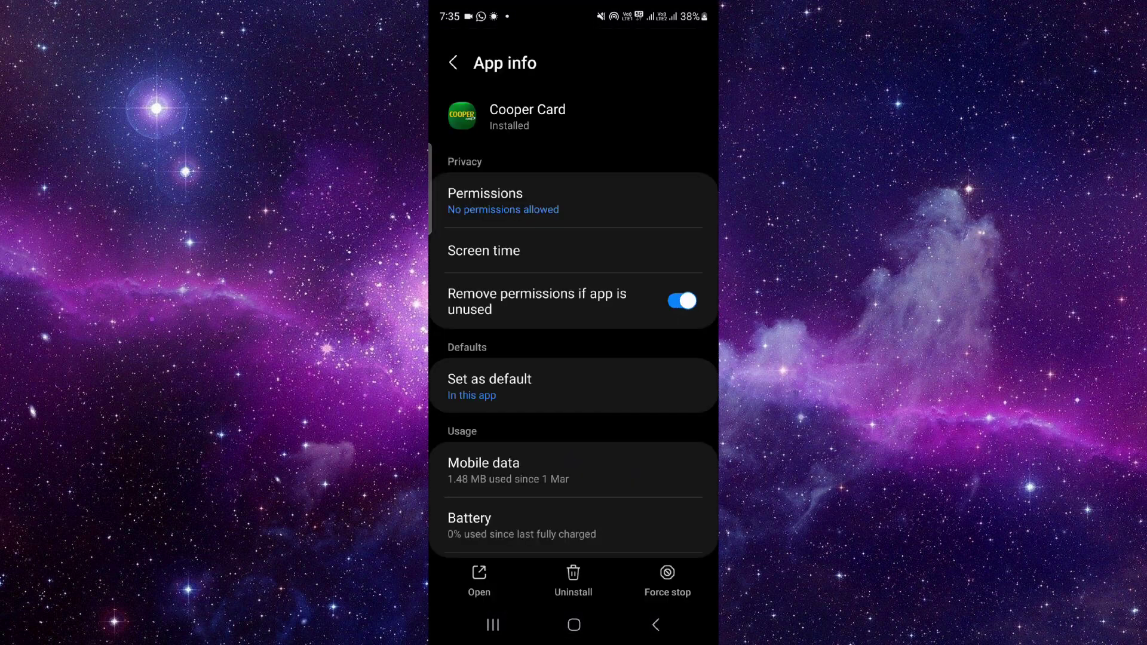
pyautogui.scroll(-3, 573, 359)
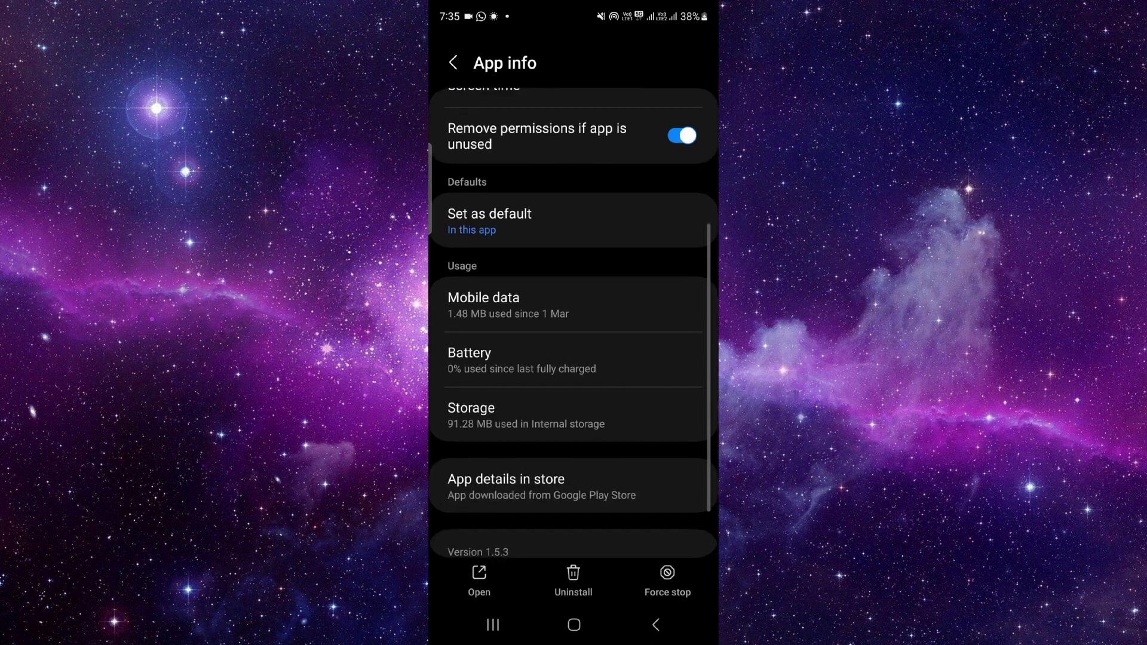
# Clear Cooper Card's data from its Storage page, confirming the deletion.
pyautogui.click(502, 414)
pyautogui.click(503, 587)
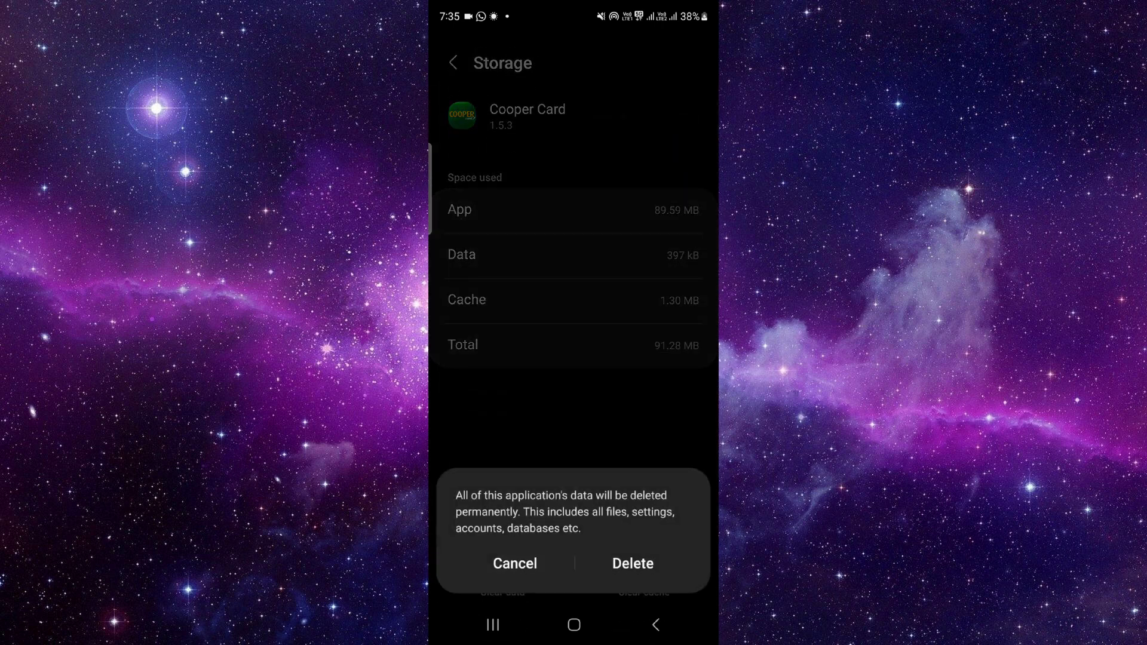
pyautogui.click(632, 563)
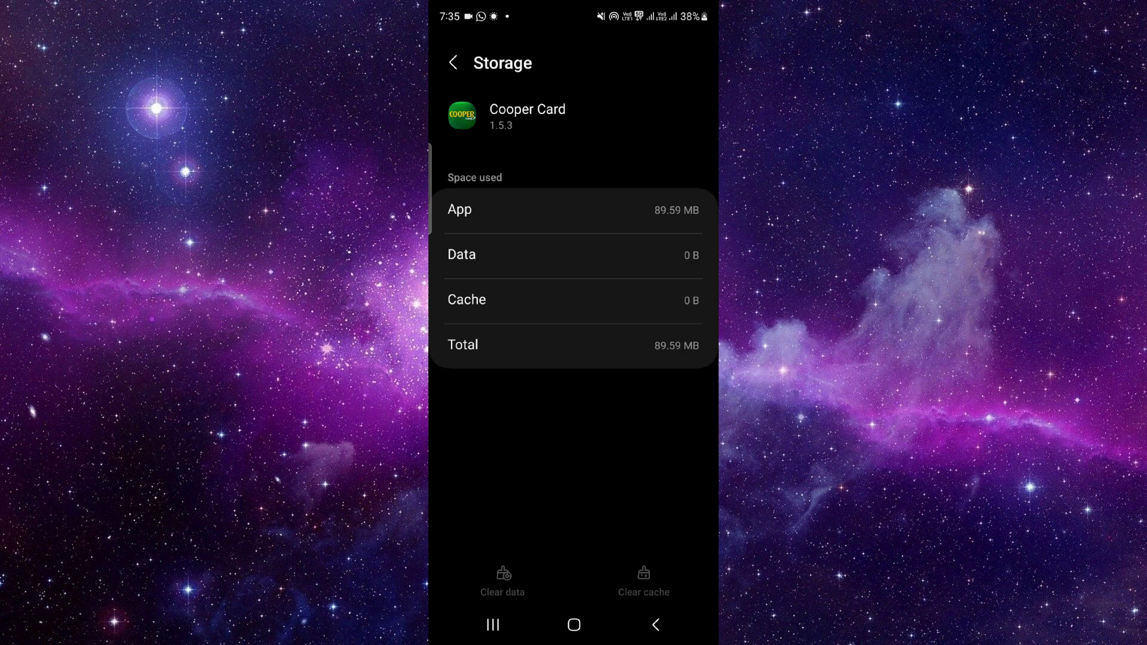
# Close all apps from the Recents view, landing on the home screen.
pyautogui.click(492, 625)
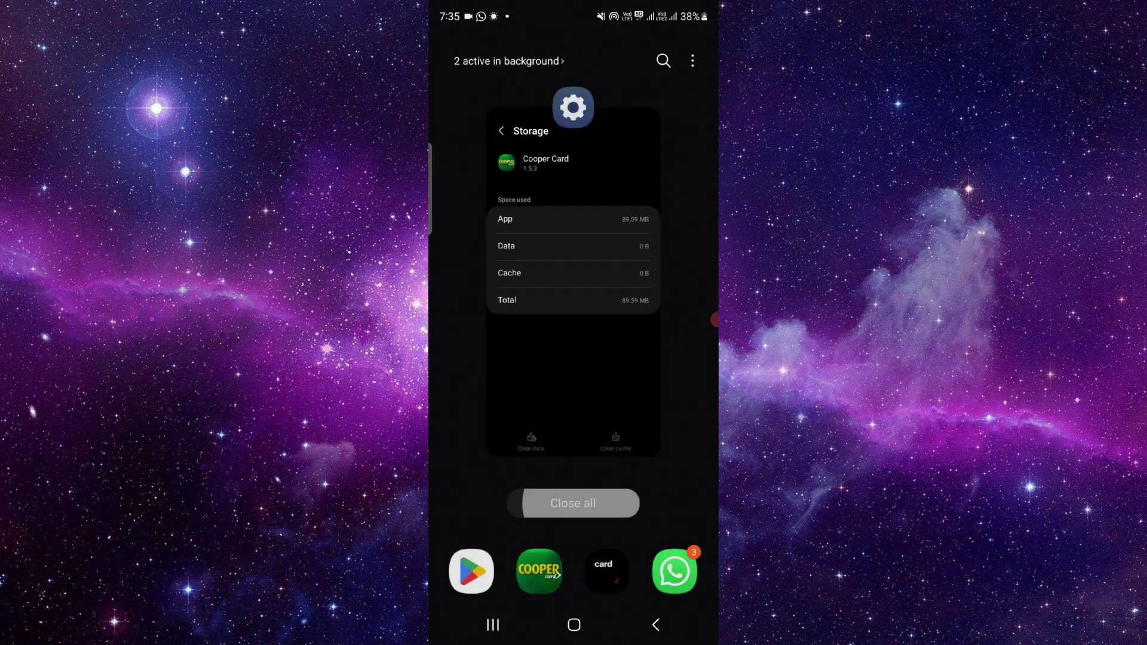
pyautogui.click(574, 503)
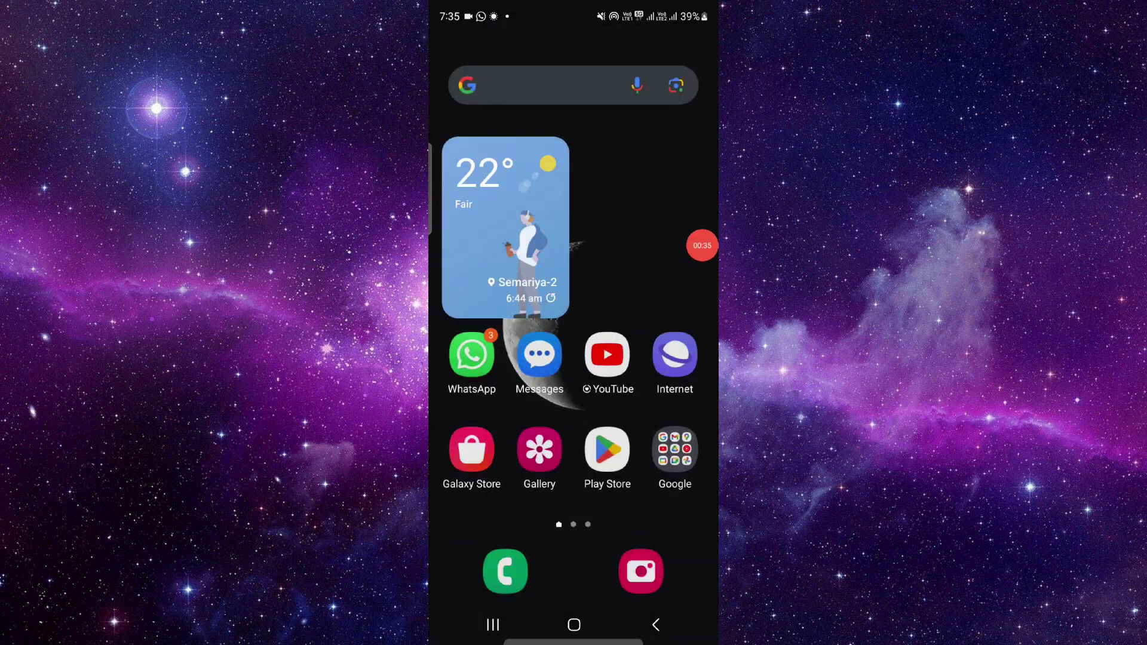